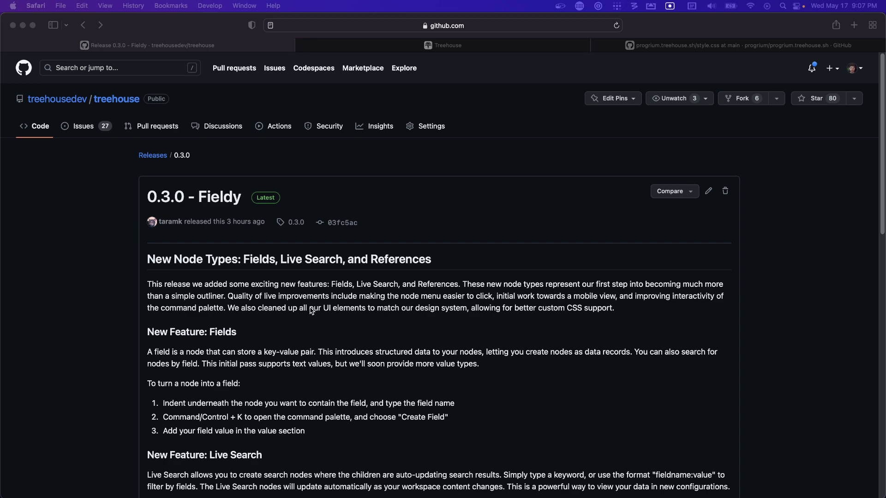
# Step: Review the new node types listed in the 0.3.0 release notes heading: Fields, Live Search, and References
pyautogui.scroll(-5, 310, 312)
pyautogui.scroll(5, 280, 312)
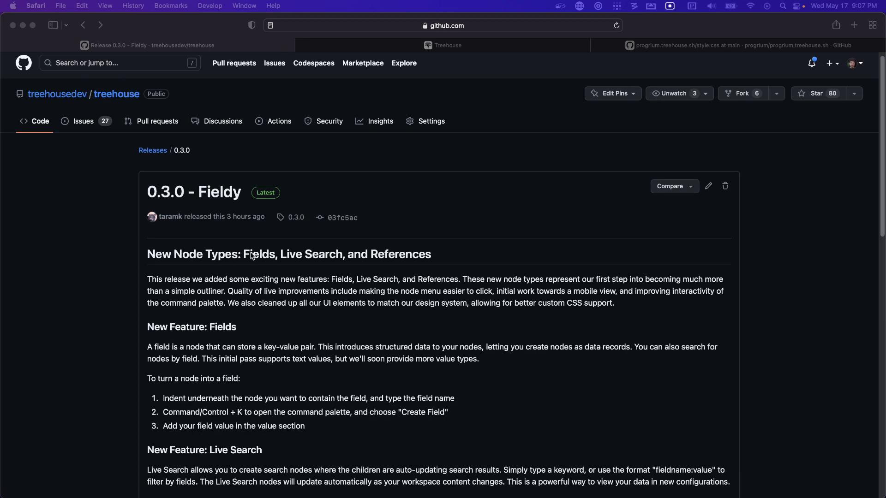
pyautogui.click(243, 253)
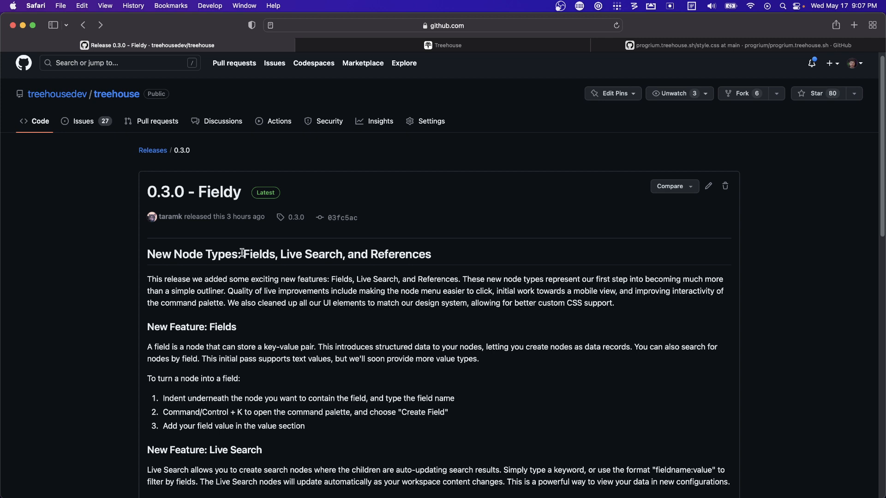
pyautogui.moveTo(243, 253); pyautogui.dragTo(274, 255)
pyautogui.moveTo(280, 254); pyautogui.dragTo(341, 255)
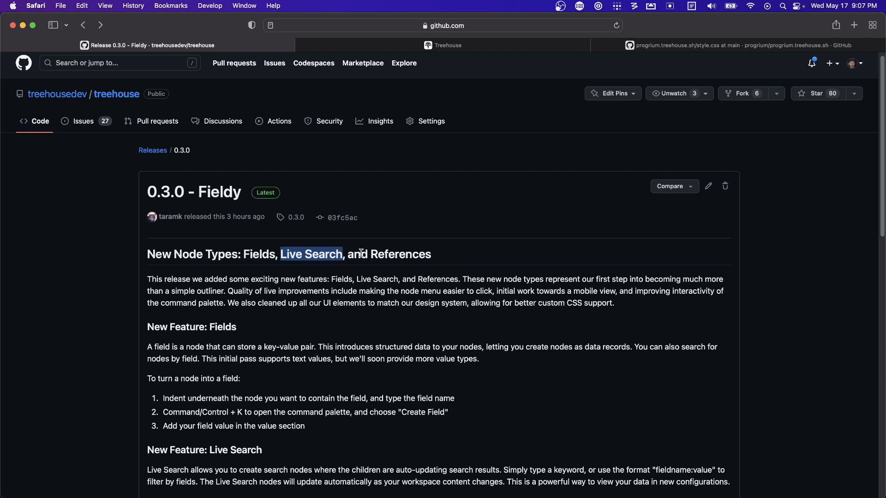
pyautogui.moveTo(369, 254); pyautogui.dragTo(466, 257)
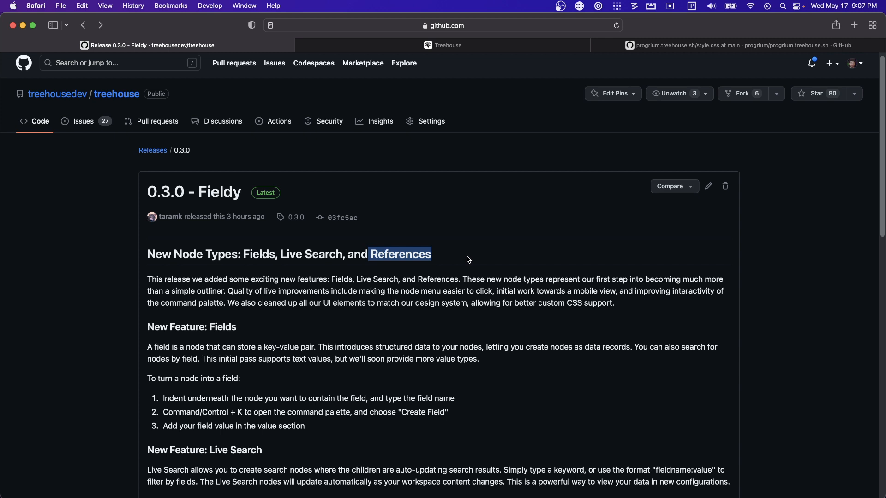
pyautogui.click(466, 258)
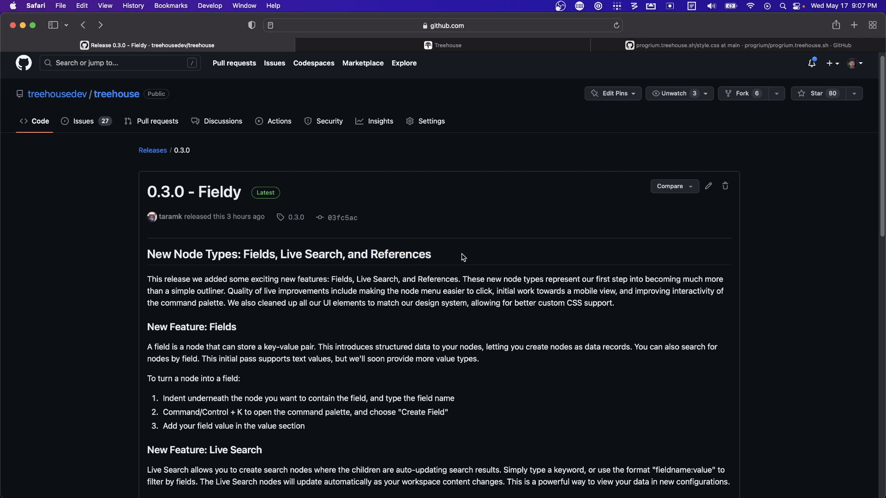
# Step: View the themed Treehouse workspace and examine the custom CSS behind it in the style.css file on GitHub
pyautogui.click(378, 46)
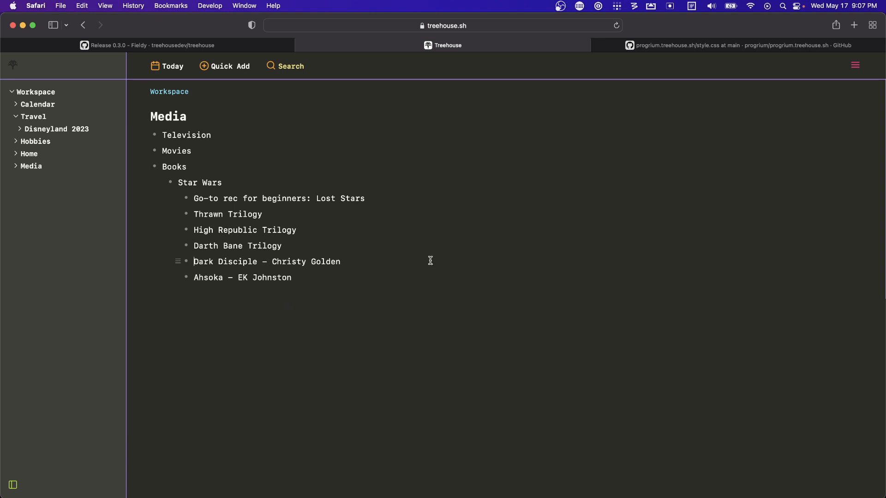
pyautogui.click(722, 46)
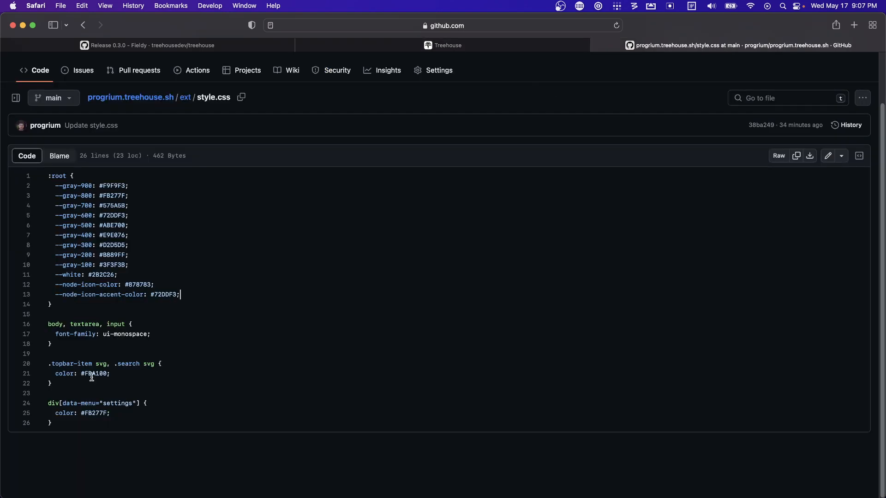
pyautogui.moveTo(113, 424); pyautogui.dragTo(42, 174)
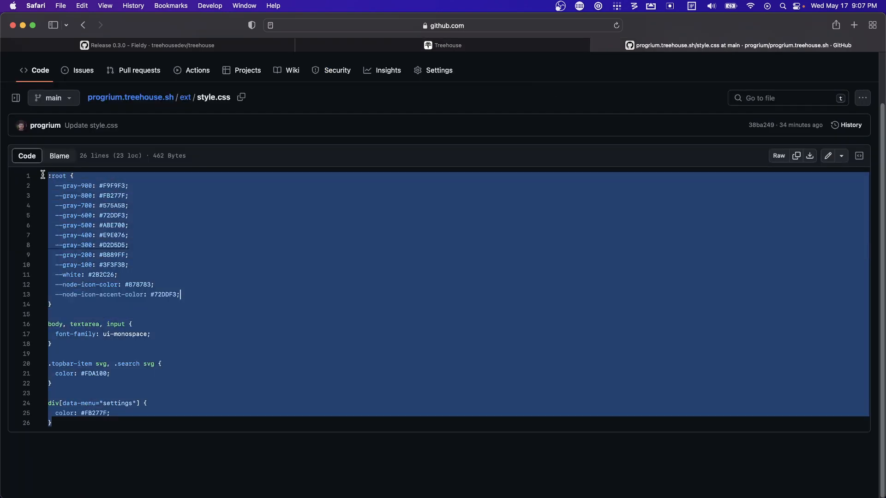
pyautogui.click(215, 217)
# Step: Switch to Treehouse, copy the author's name from the Dark Disciple node, and remove the name and dash from its title
pyautogui.click(449, 44)
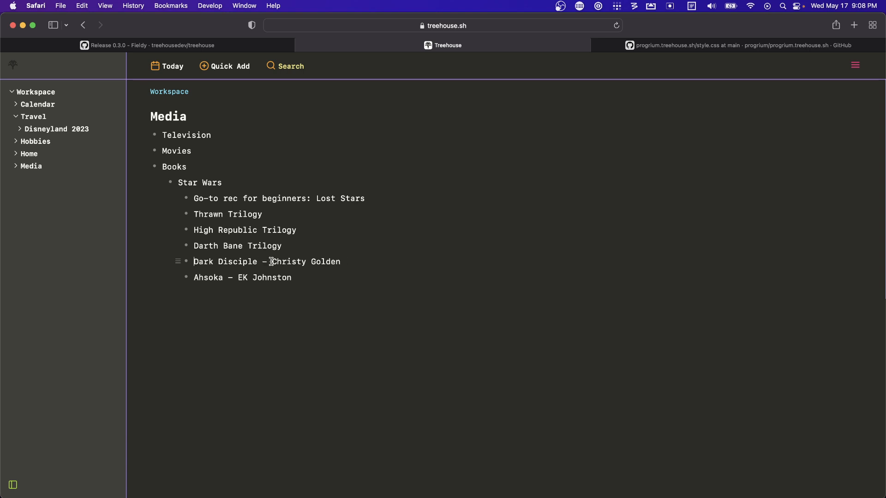
pyautogui.moveTo(271, 261); pyautogui.dragTo(347, 263)
pyautogui.press('super+c')
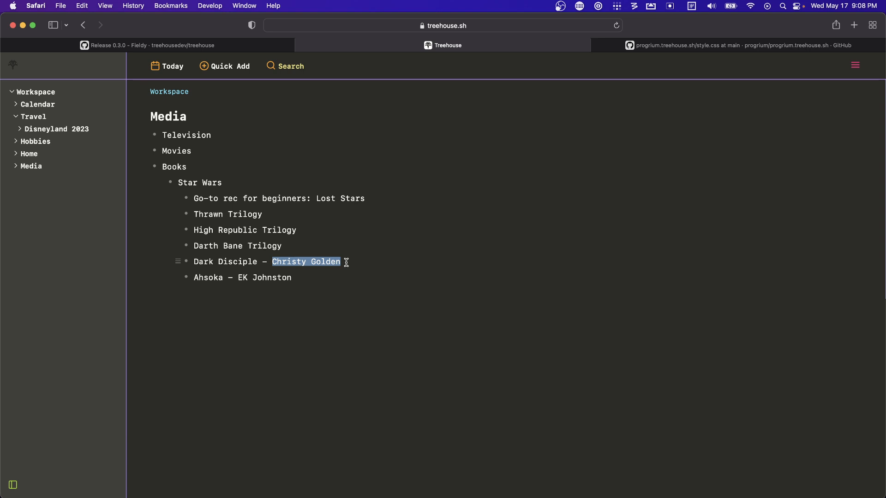
pyautogui.press('BackSpace')
pyautogui.press('BackSpace')
pyautogui.press('BackSpace')
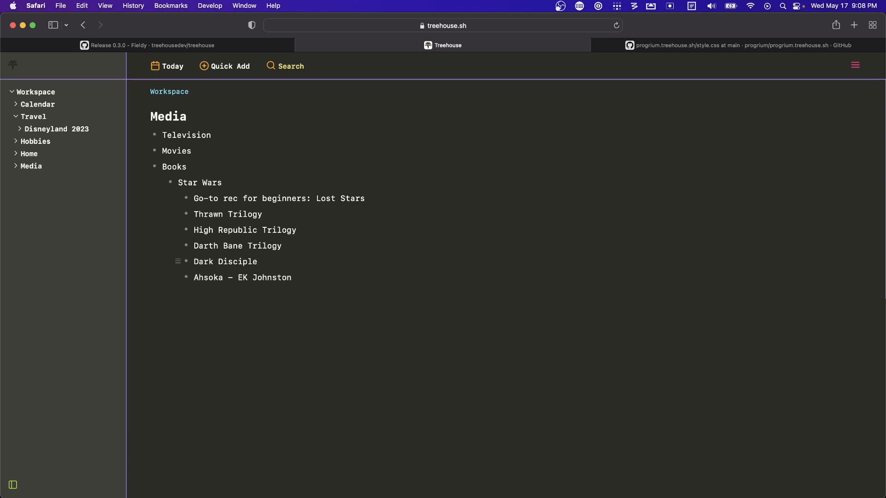
# Step: Create an Author field beneath Dark Disciple and paste the copied author's name as its value
pyautogui.press('Return')
pyautogui.press('Tab')
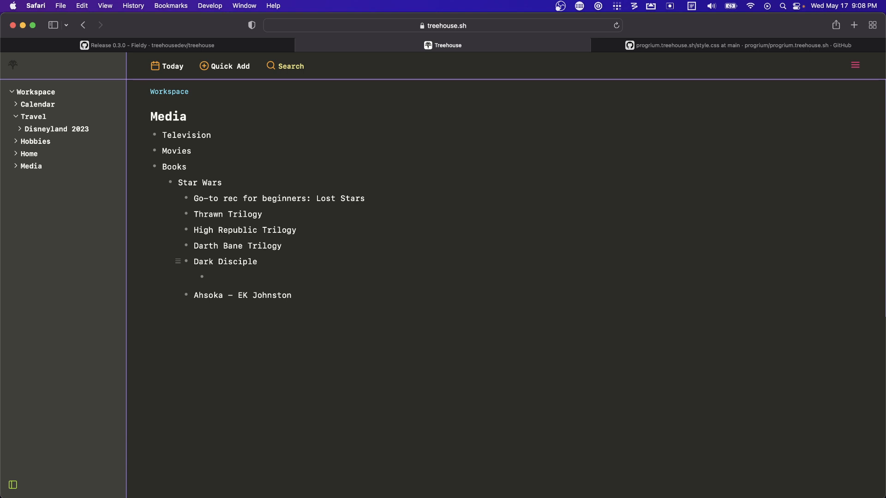
pyautogui.write('Author')
pyautogui.press('super+k')
pyautogui.write('c')
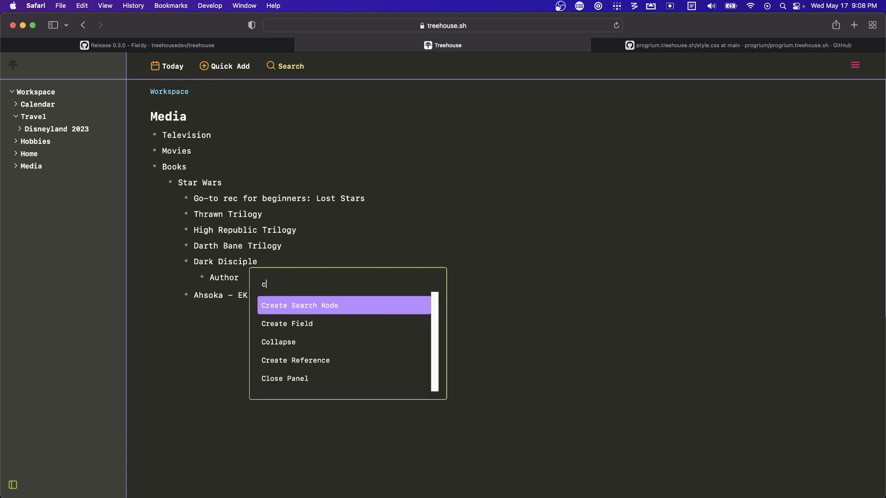
pyautogui.press('Down')
pyautogui.press('Return')
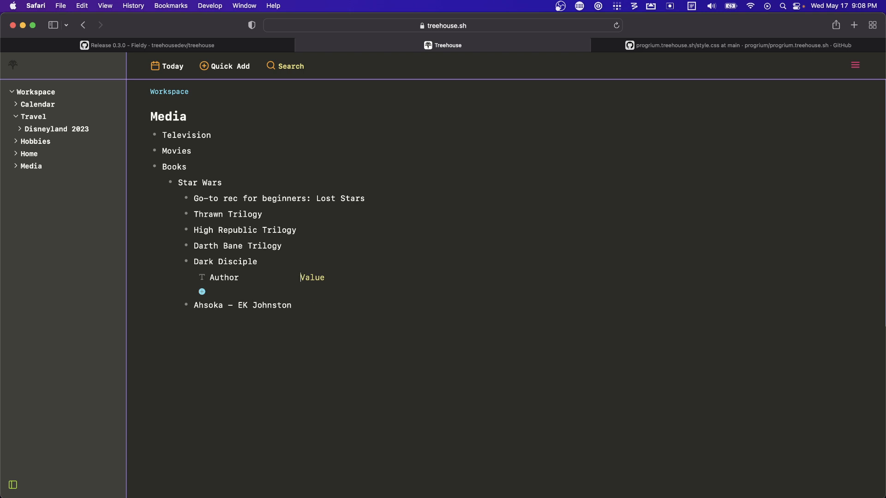
pyautogui.press('super+v')
# Step: Open the Disneyland 2023 node and inspect the fields of Potato Sambusa, Bao, and Guava Churro, collapsing each again
pyautogui.click(81, 131)
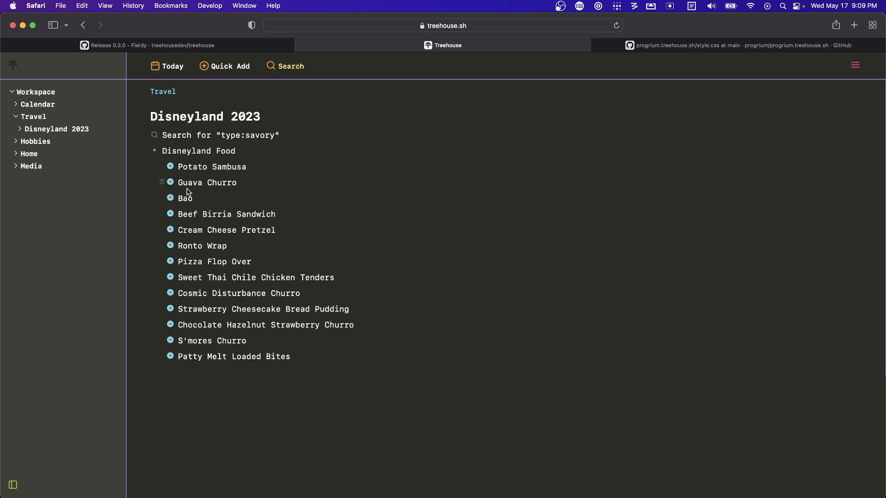
pyautogui.click(171, 167)
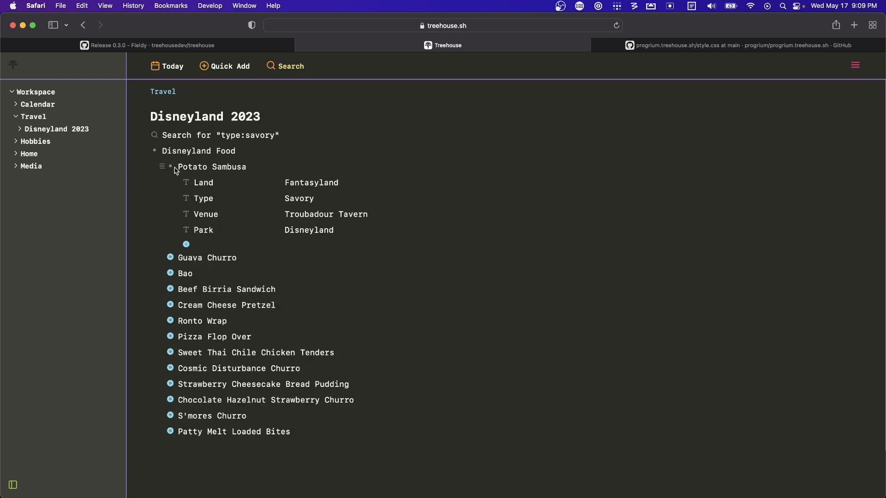
pyautogui.click(170, 274)
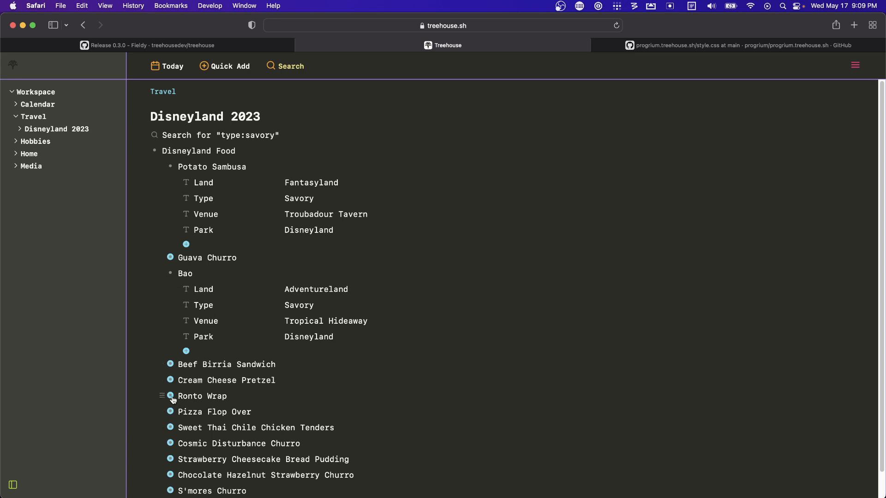
pyautogui.click(170, 257)
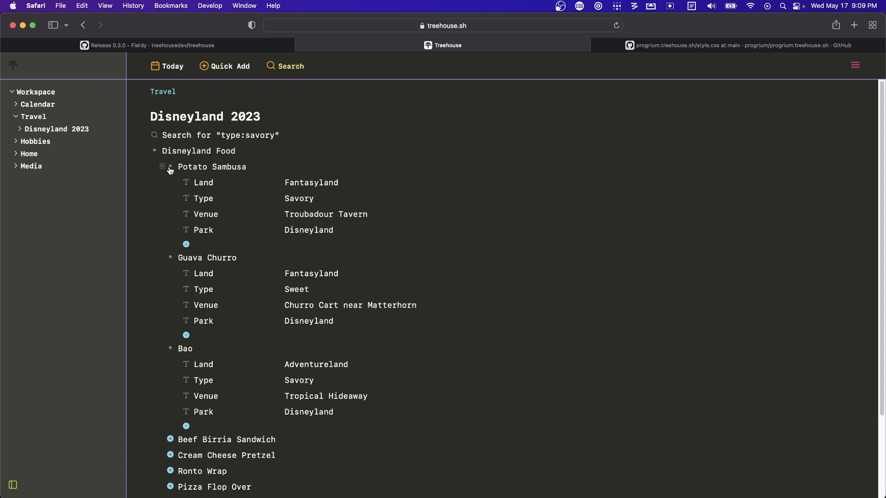
pyautogui.click(171, 168)
pyautogui.click(170, 182)
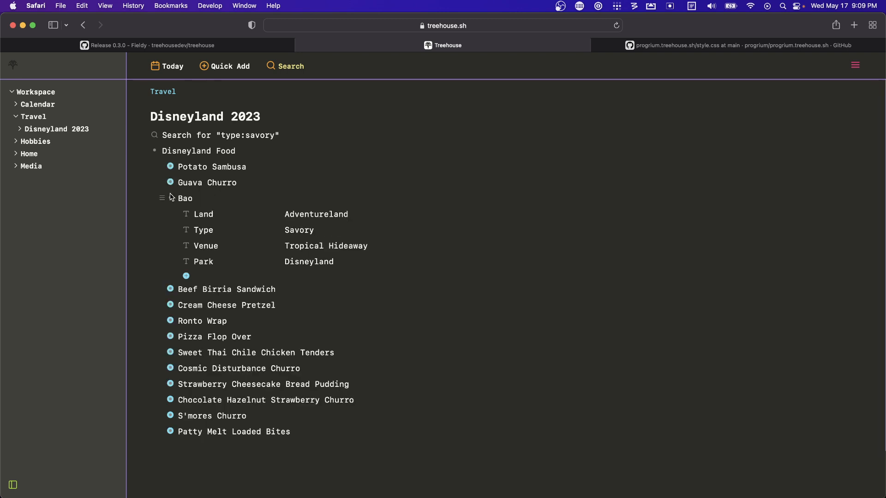
pyautogui.click(171, 199)
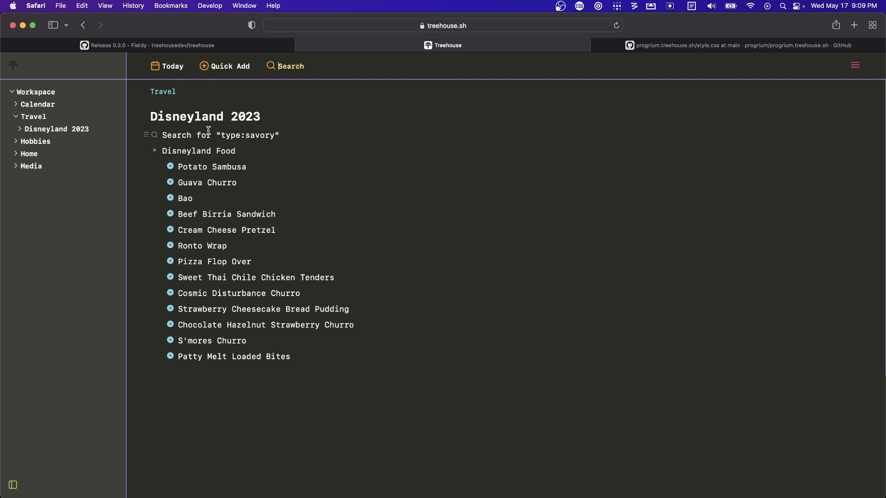
# Step: Expand the "type:savory" search node and append "123" to the Potato Sambusa name under Disneyland Food
pyautogui.click(235, 137)
pyautogui.click(155, 135)
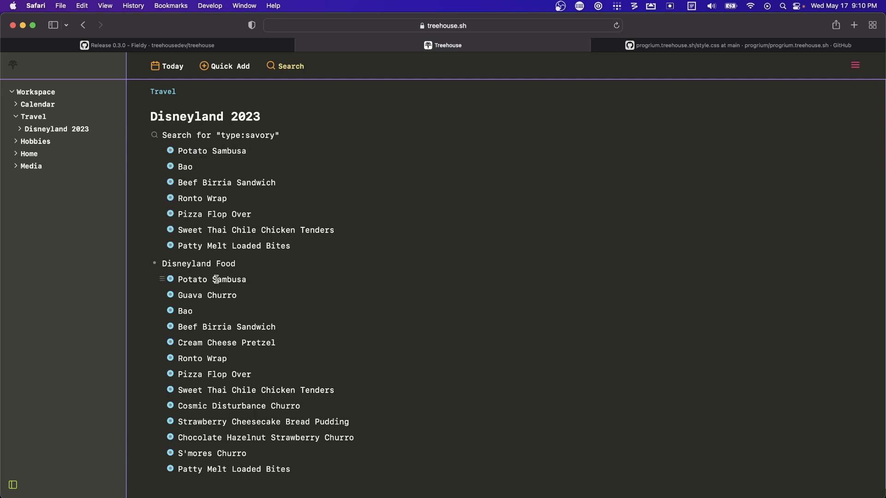
pyautogui.write('123')
# Step: Compare Potato Sambusa's fields in the savory search results and under Disneyland Food, then collapse both entries and the search node
pyautogui.click(171, 152)
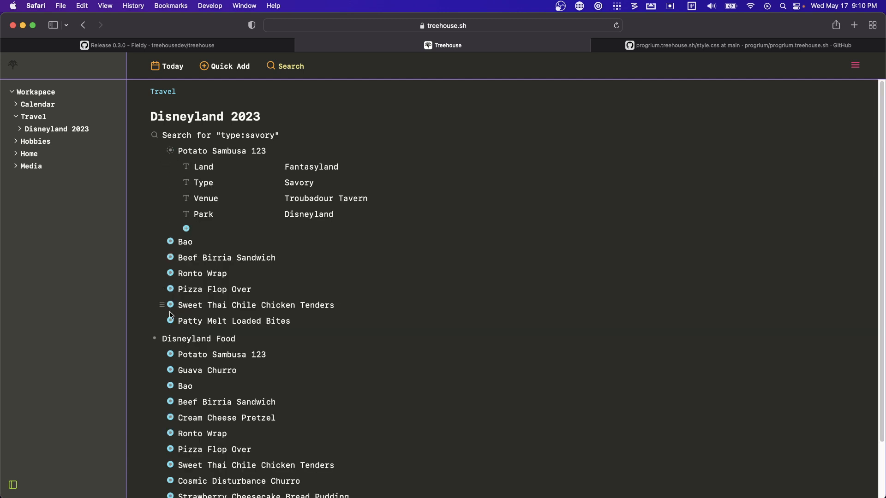
pyautogui.click(170, 354)
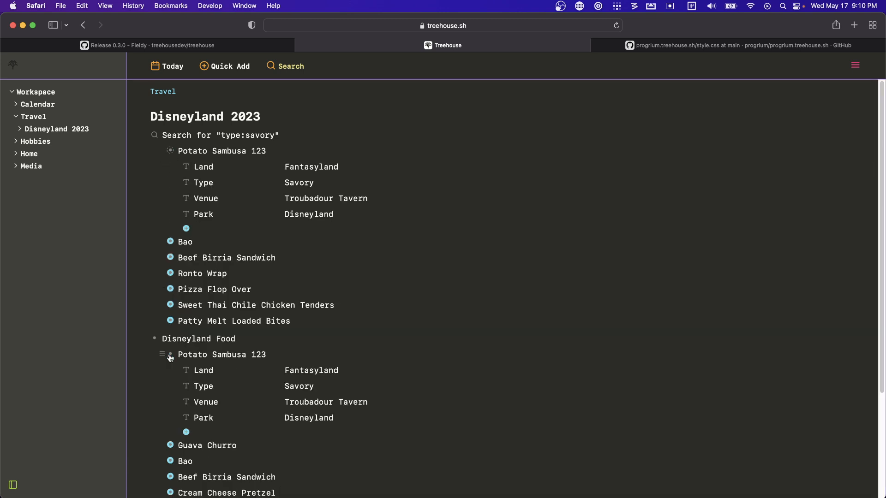
pyautogui.click(169, 355)
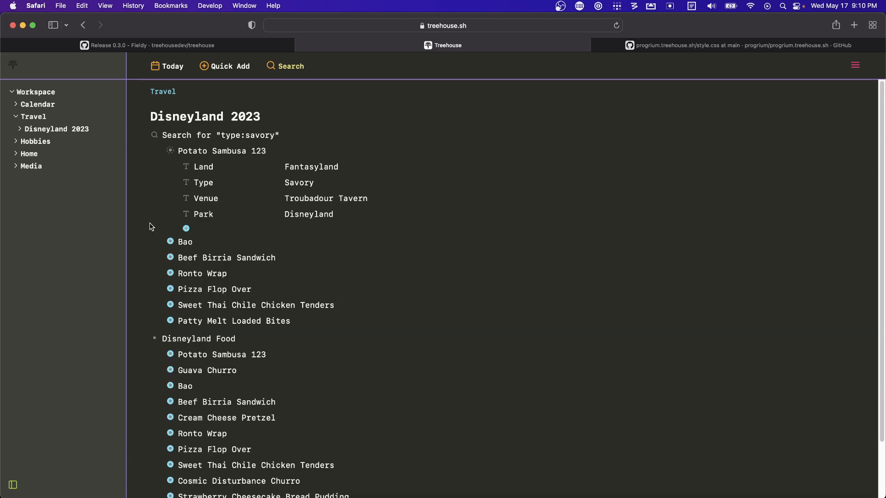
pyautogui.click(171, 151)
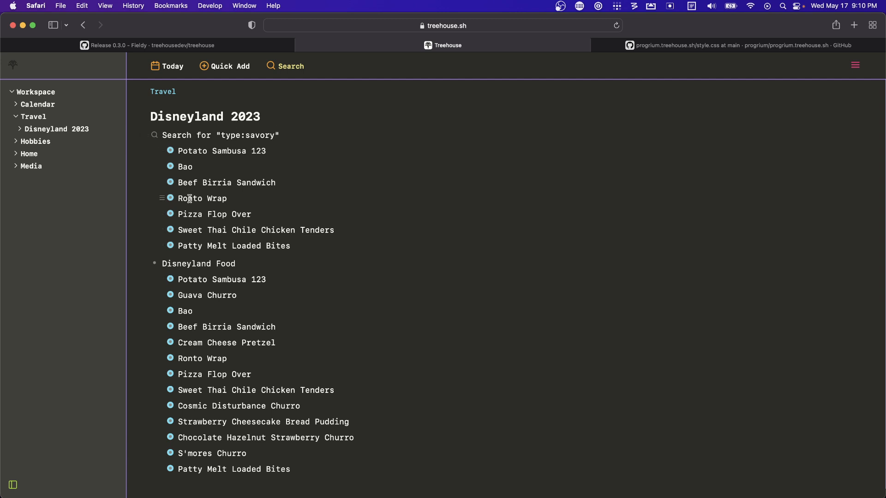
pyautogui.click(156, 137)
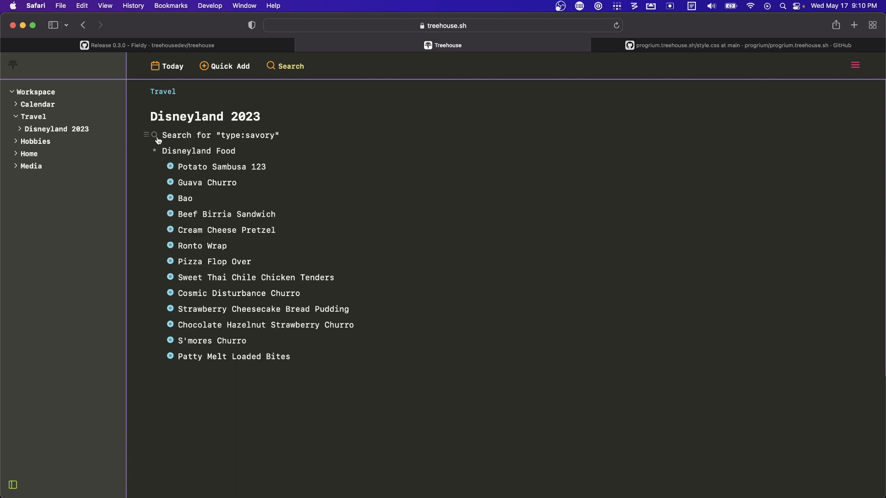
# Step: Add a "type:sweet" node below the savory search and turn it into a search node
pyautogui.click(299, 135)
pyautogui.press('Return')
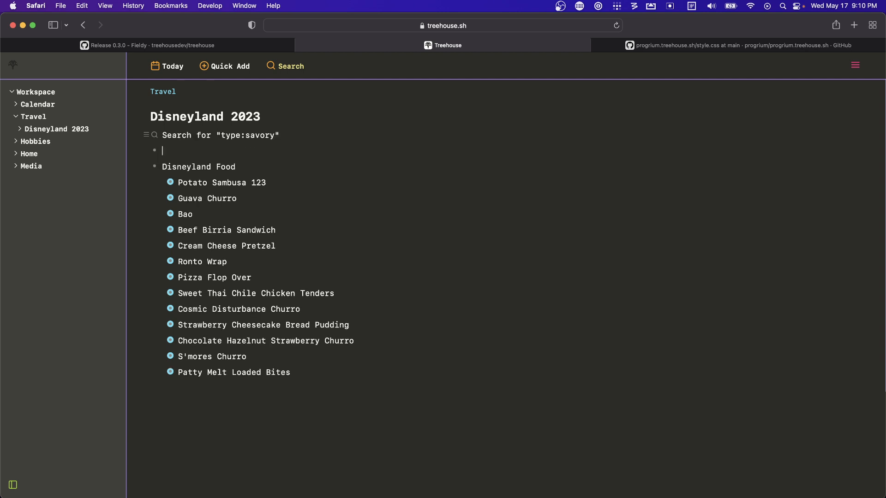
pyautogui.write('type:sweet')
pyautogui.press('super+k')
pyautogui.write('c')
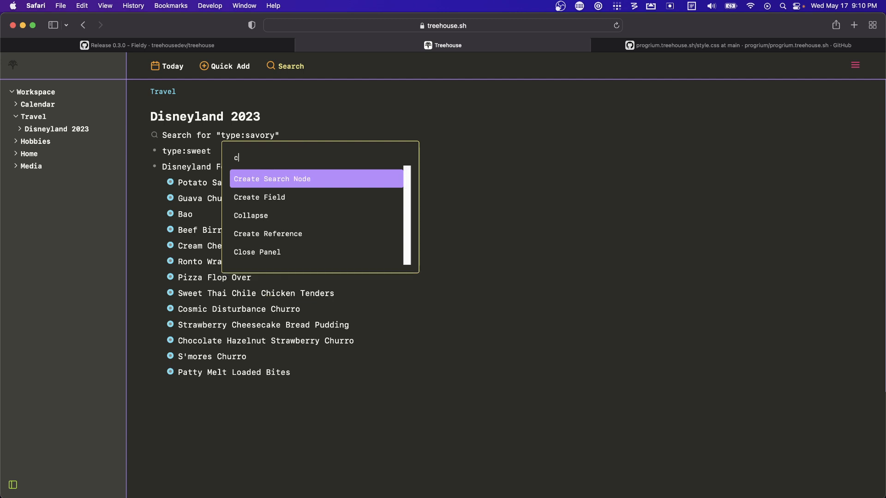
pyautogui.press('Return')
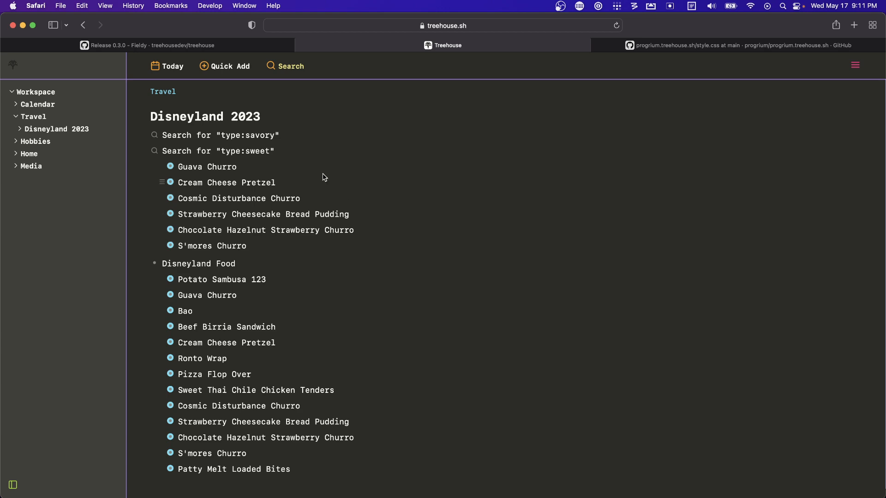
# Step: Return to the 0.3.0 release notes on GitHub and look over the top of the page
pyautogui.click(229, 46)
pyautogui.scroll(-5, 462, 198)
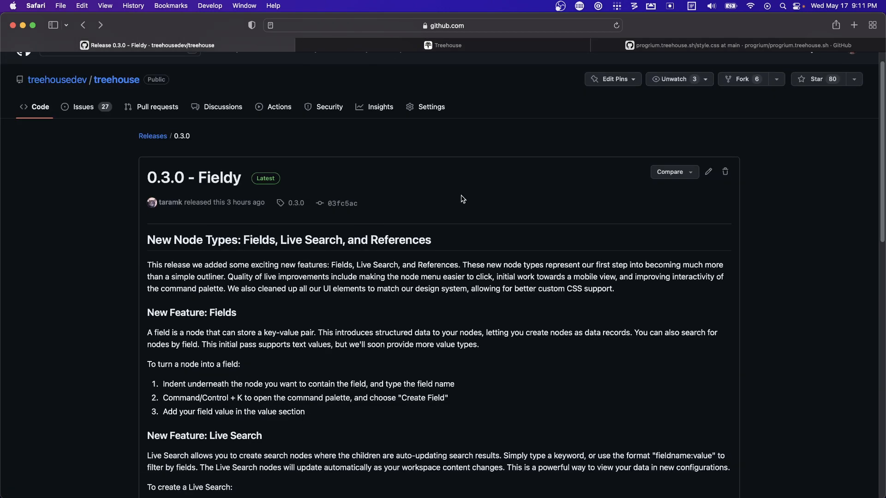
pyautogui.scroll(5, 457, 208)
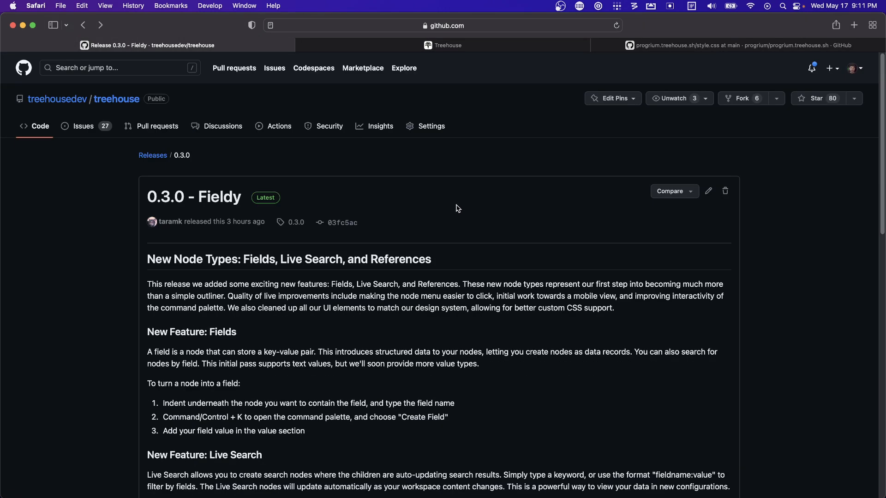